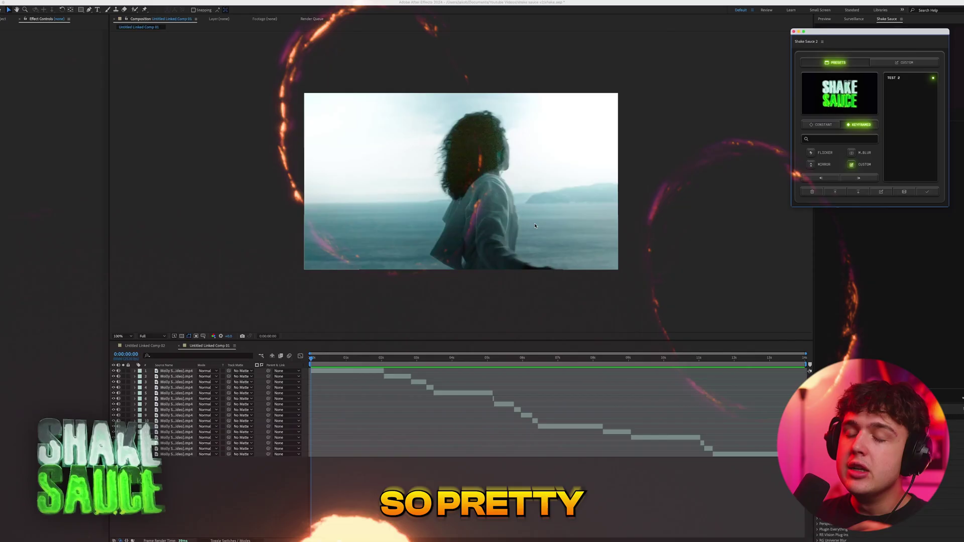
Move the Shake Sauce 2 panel beside the preview, apply the constant Earthquake preset to the composition, and play it back
left_click_drag(842, 35, 691, 87)
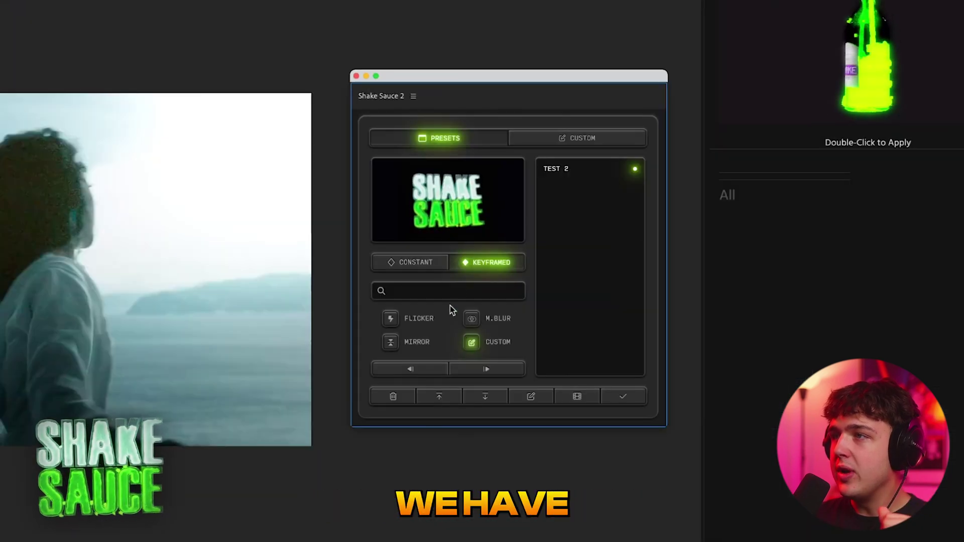
left_click(436, 264)
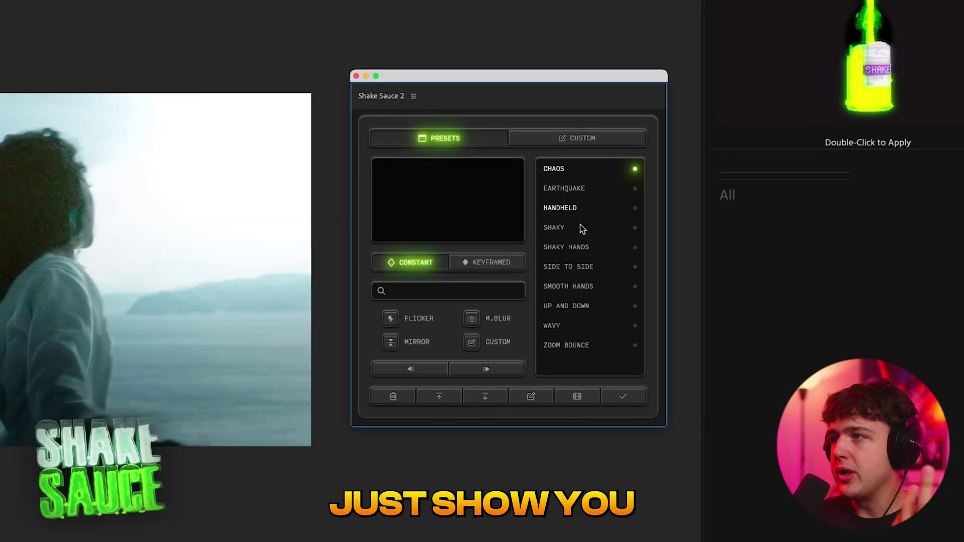
left_click(569, 193)
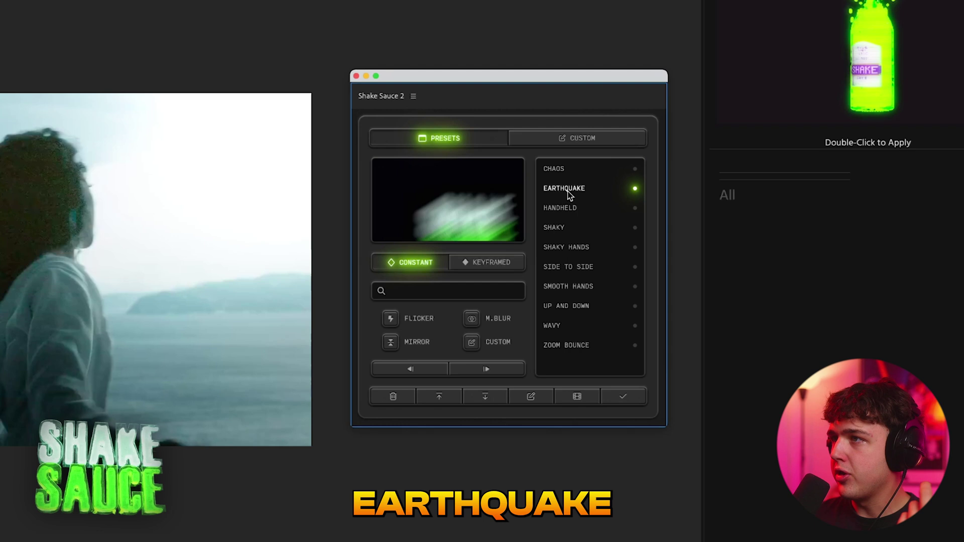
left_click(631, 400)
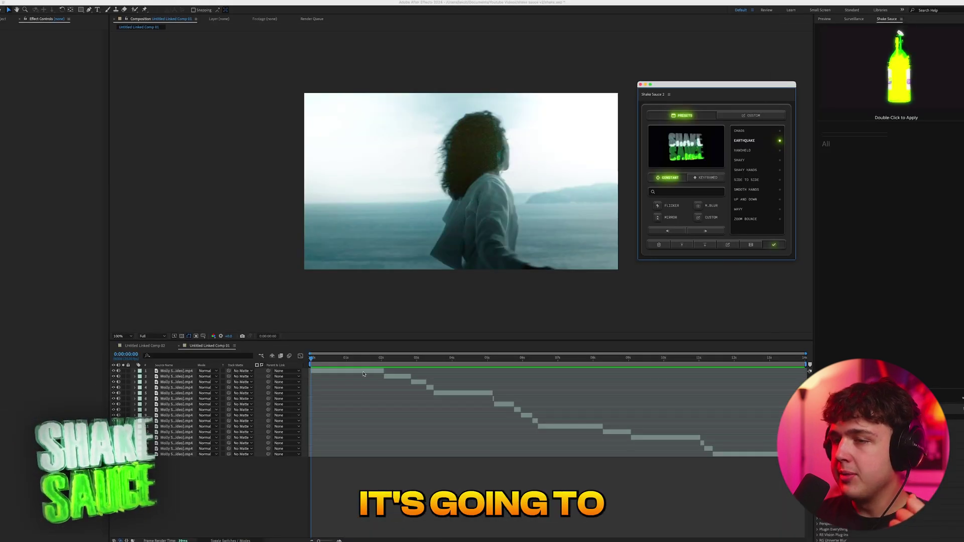
key("space")
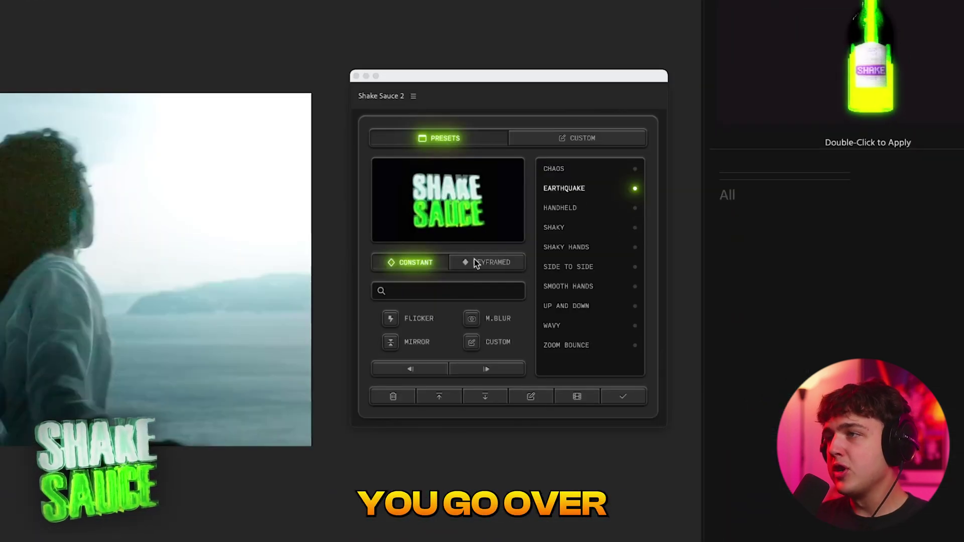
Apply the keyframed Twitch shake preset at the first cut, 0:00:02:02, and preview the transition
left_click(475, 264)
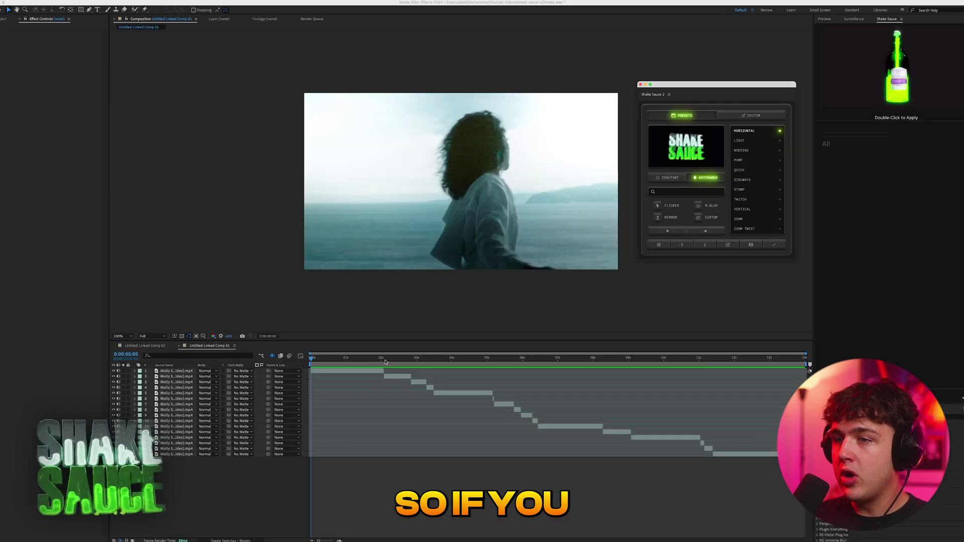
left_click(385, 360)
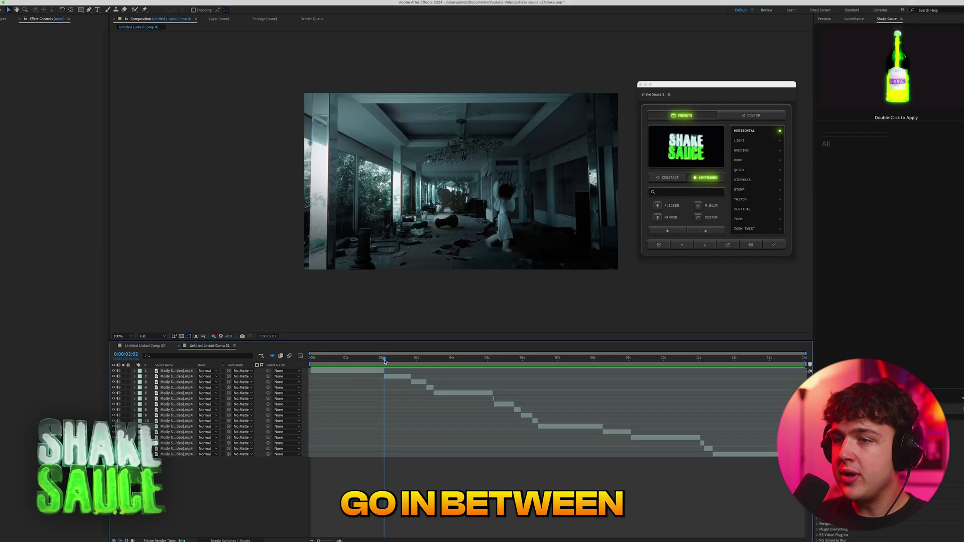
left_click(748, 200)
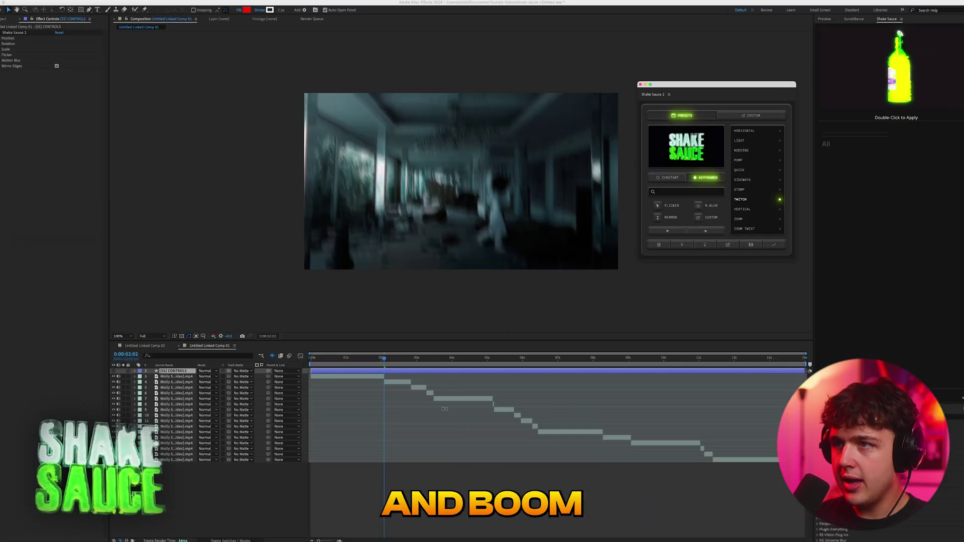
left_click_drag(383, 360, 370, 359)
key("space")
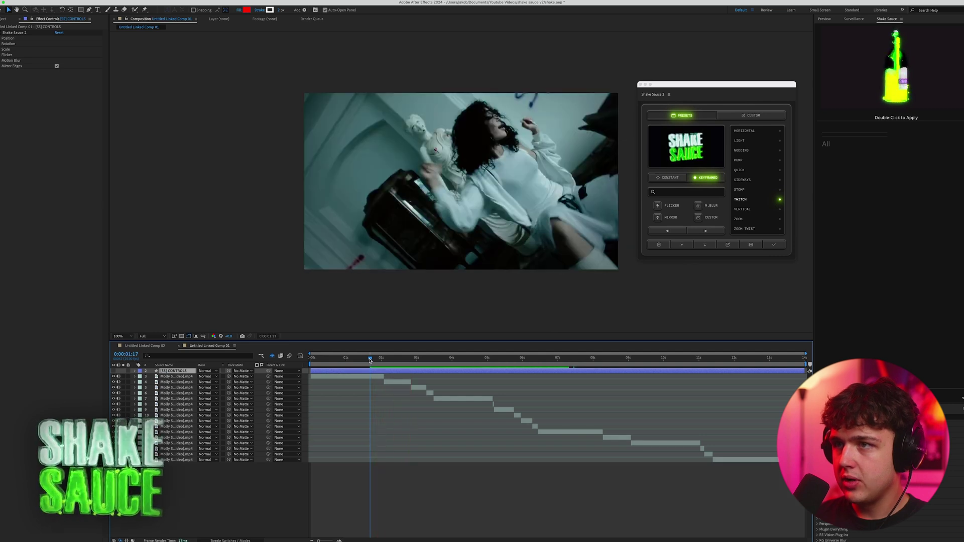
left_click(413, 484)
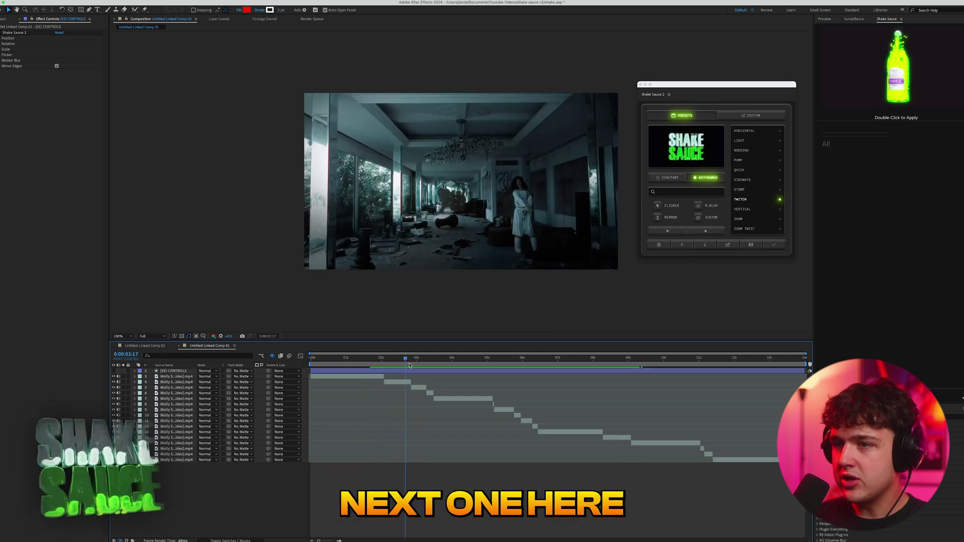
Apply the keyframed Sideways shake preset at the second cut, 0:00:02:21, and preview it
left_click_drag(405, 359, 411, 360)
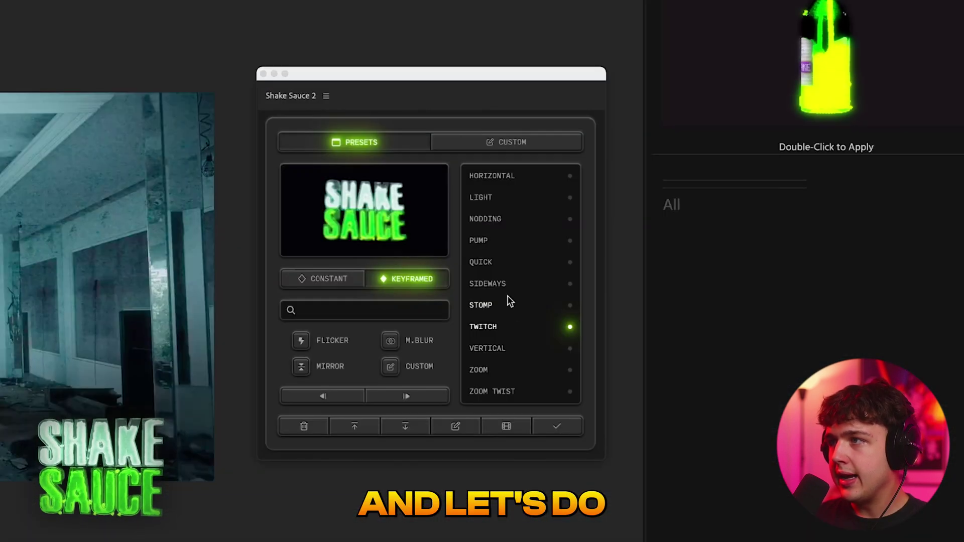
left_click(504, 285)
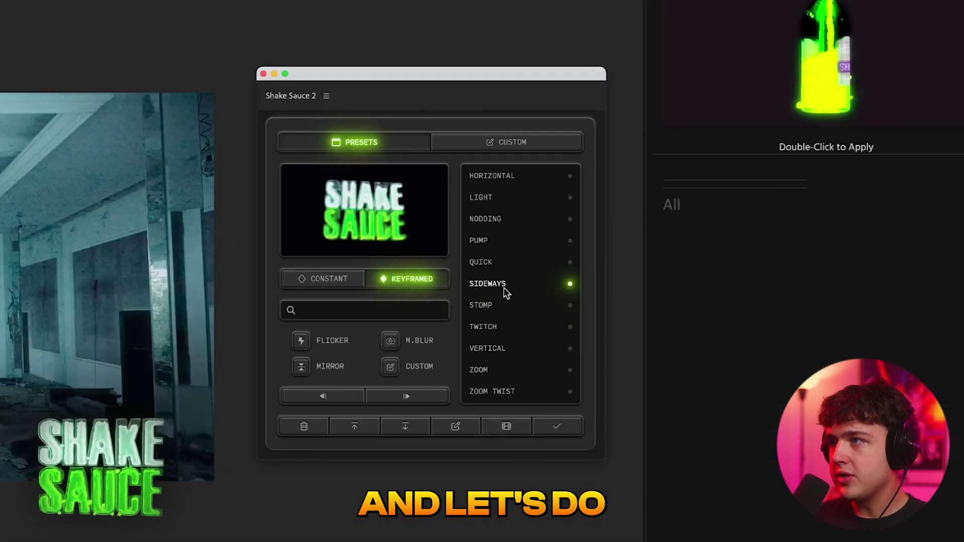
left_click(557, 423)
left_click(398, 360)
key("space")
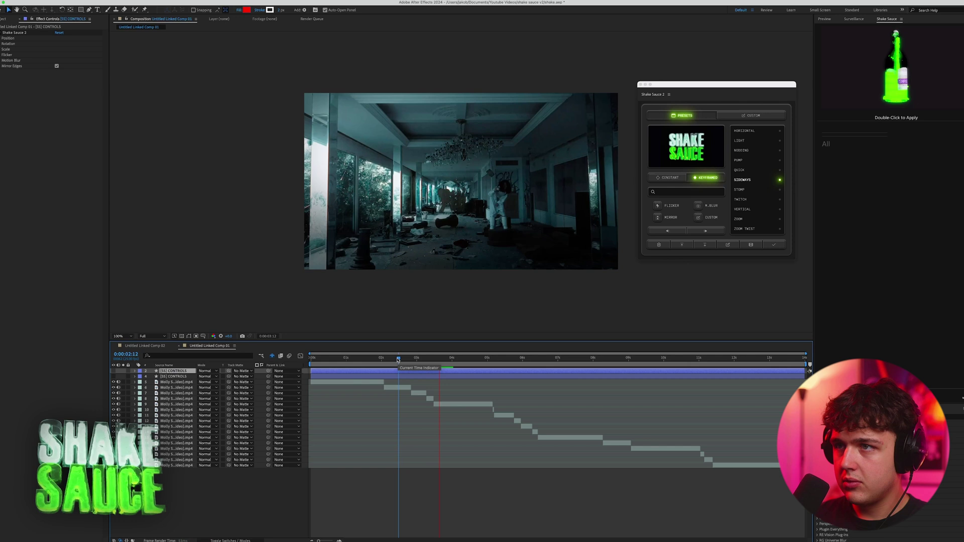
key("space")
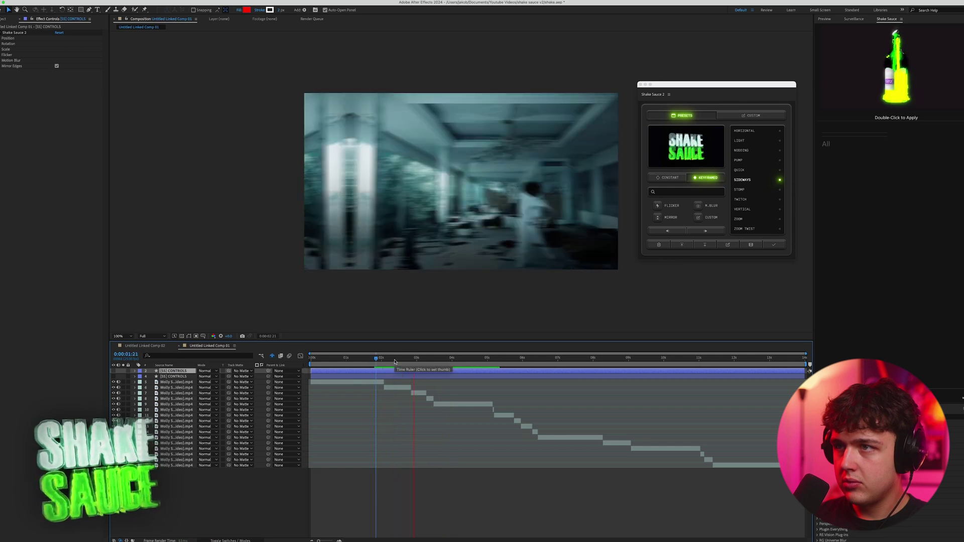
Apply the keyframed Stomp shake preset at the cut at 0:00:03:07 and preview the edit from the beginning
left_click(427, 359)
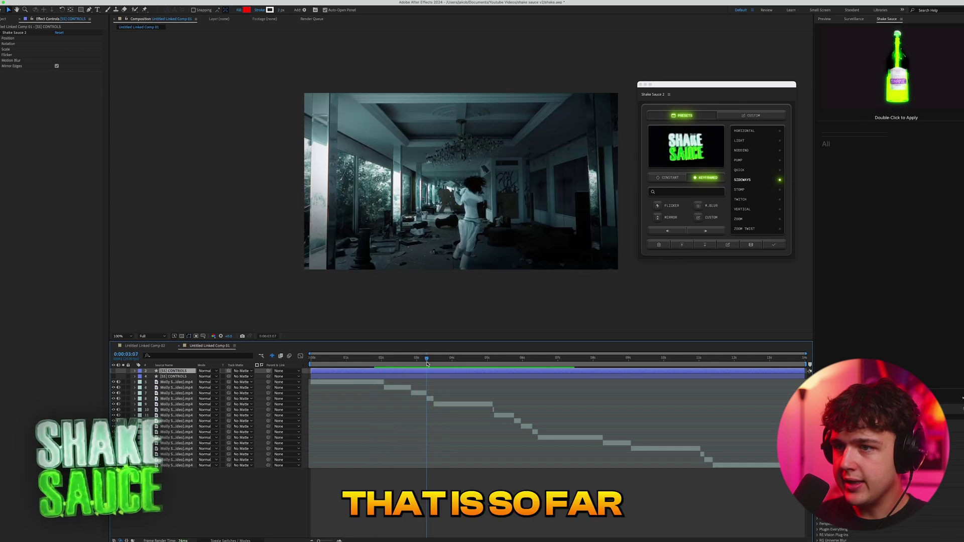
left_click(473, 478)
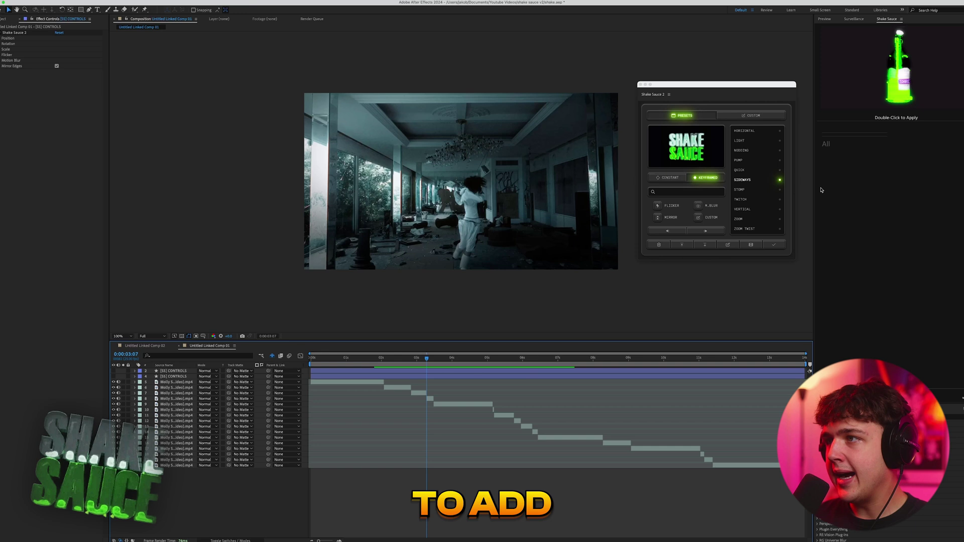
left_click(748, 190)
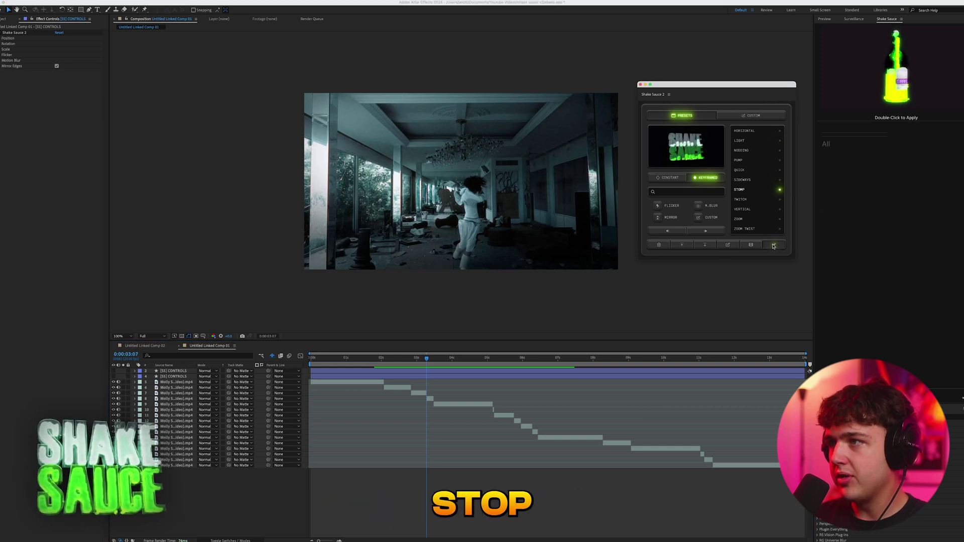
left_click(773, 245)
left_click(376, 359)
key("space")
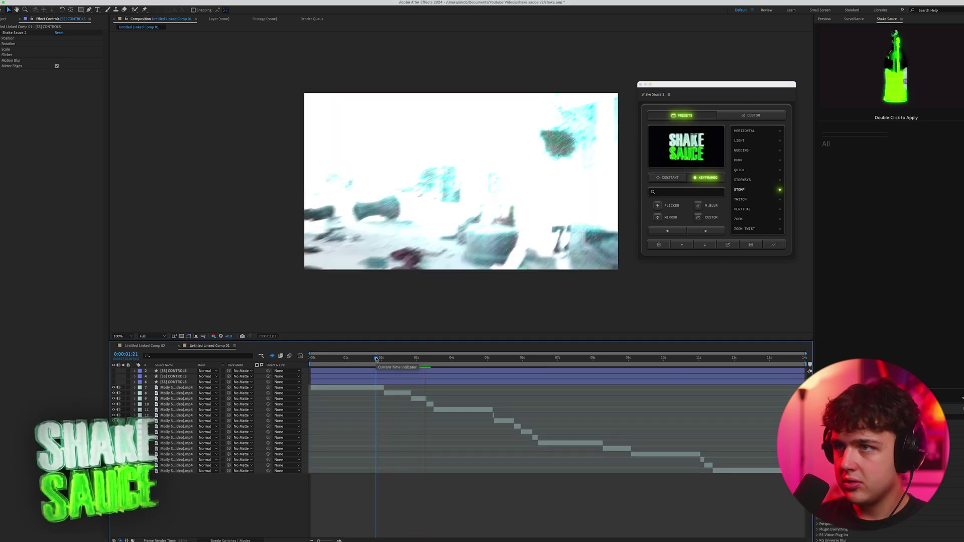
left_click_drag(348, 360, 299, 361)
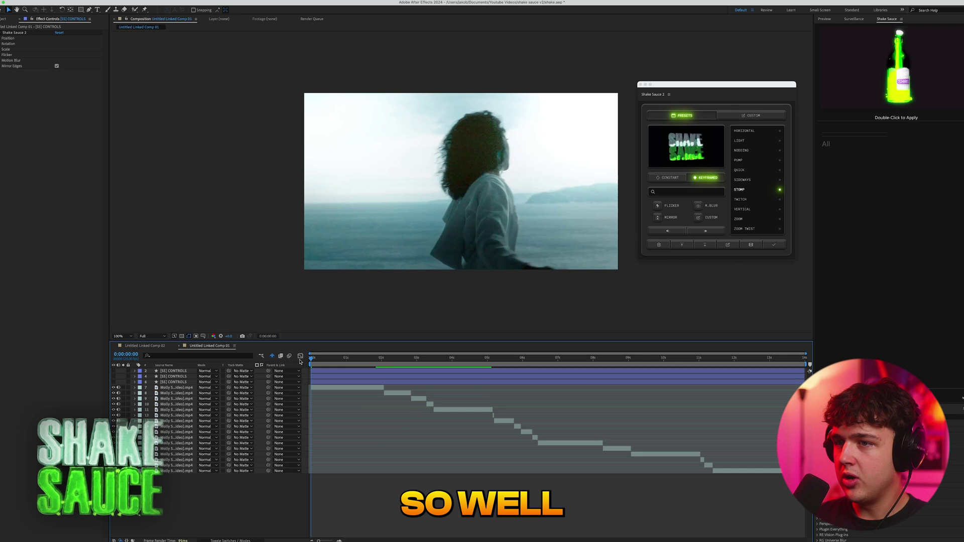
key("space")
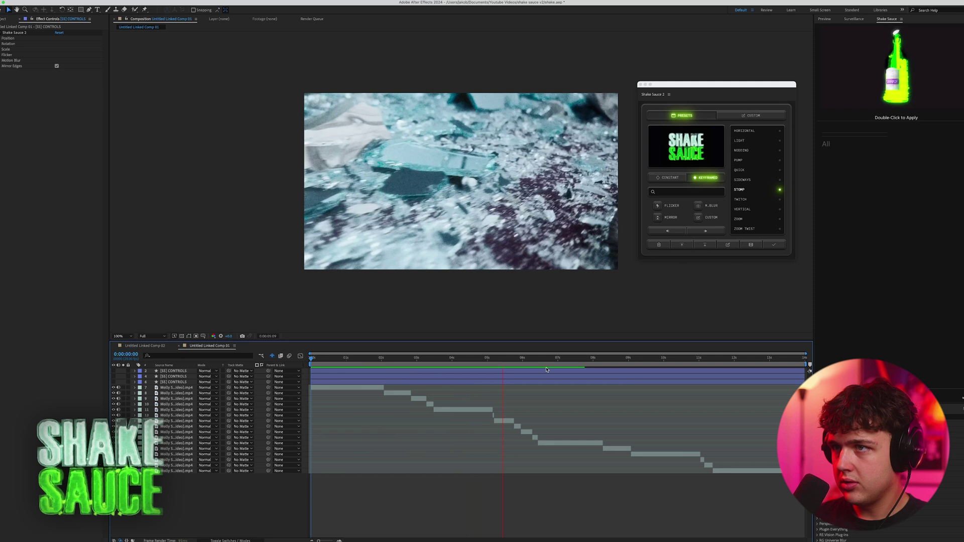
Apply the keyframed Zoom Twist shake preset at the cut at 0:00:05:24 and preview it
left_click(519, 361)
mouse_move(519, 361)
left_mouse_down()
mouse_move(531, 361)
mouse_move(521, 361)
left_mouse_up()
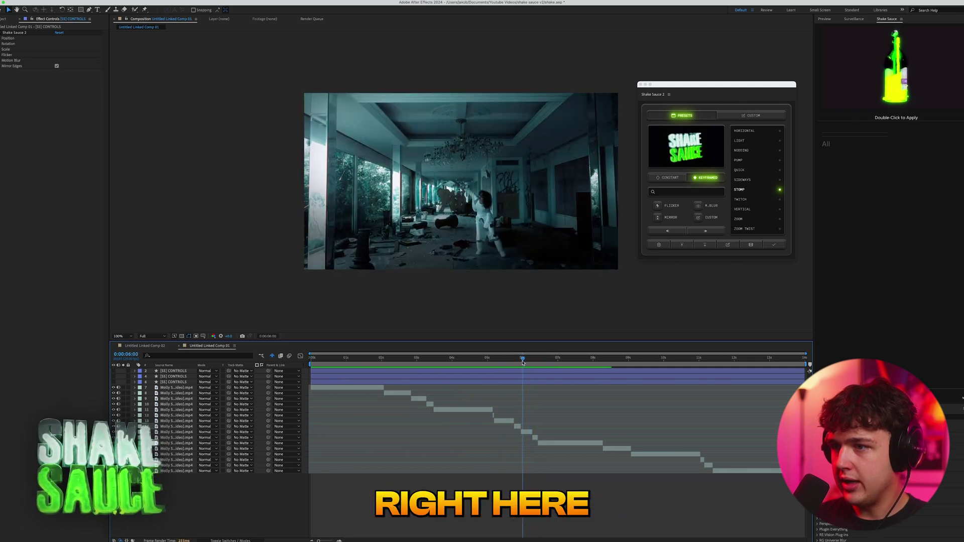
left_click(749, 230)
left_click(518, 359)
key("space")
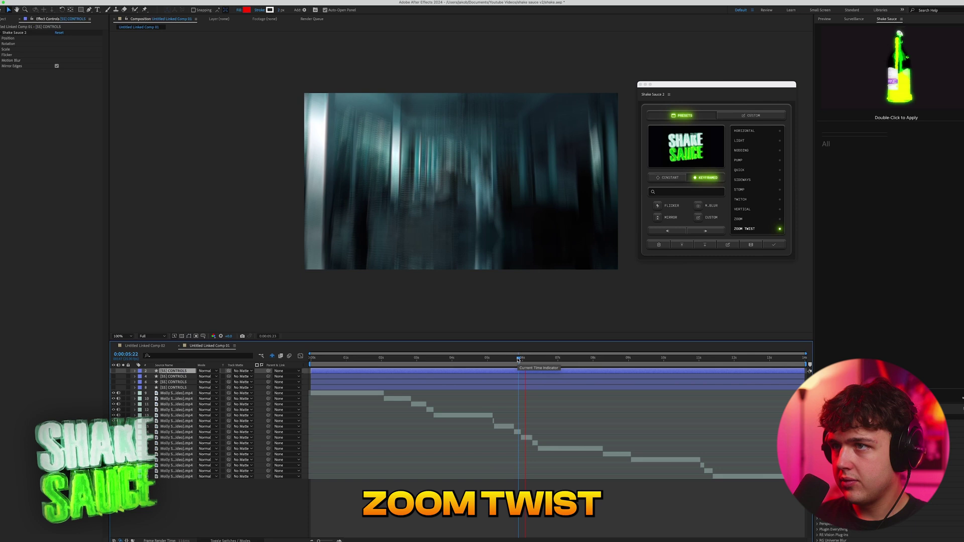
key("space")
key("space")
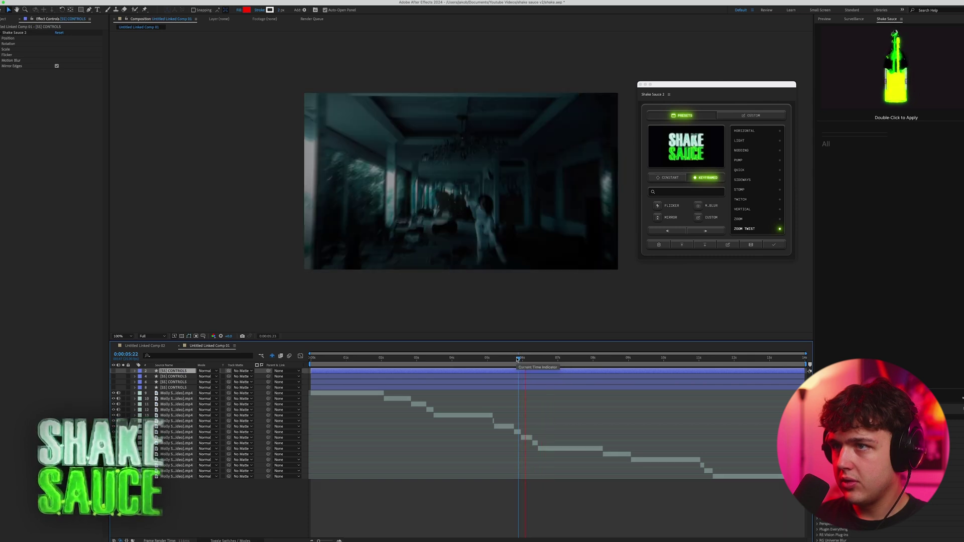
key("space")
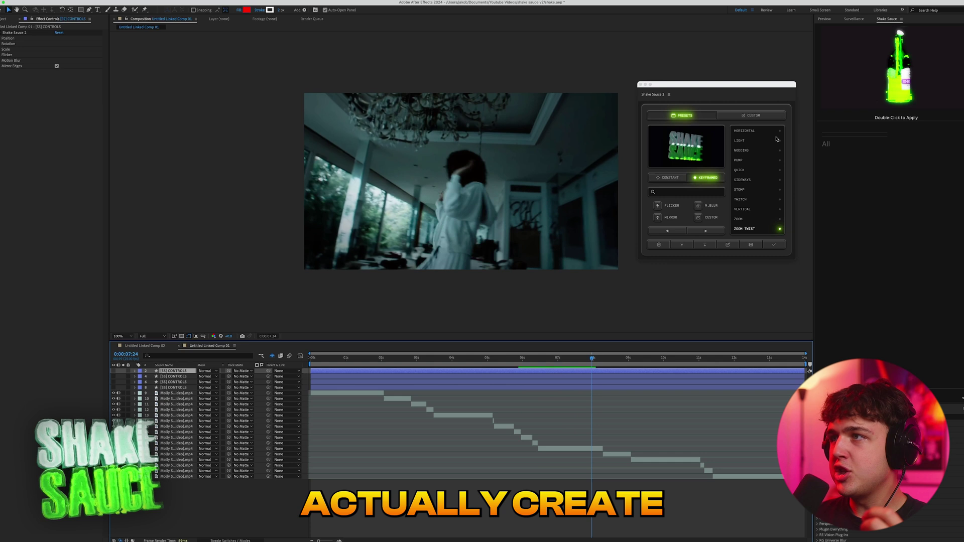
Create a new custom shake and set starting keyframes for its position amplitude and frequency at 0
left_click(751, 116)
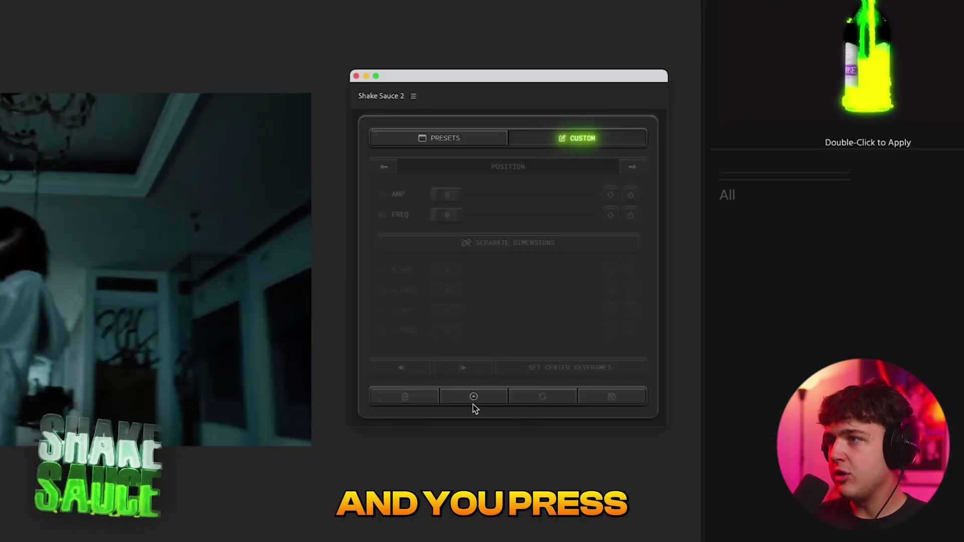
left_click(473, 399)
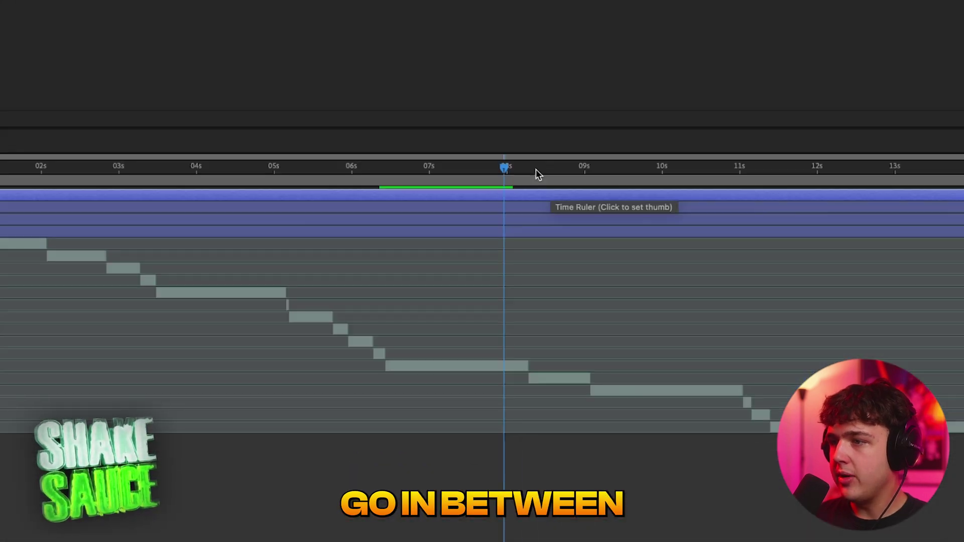
left_click(536, 172)
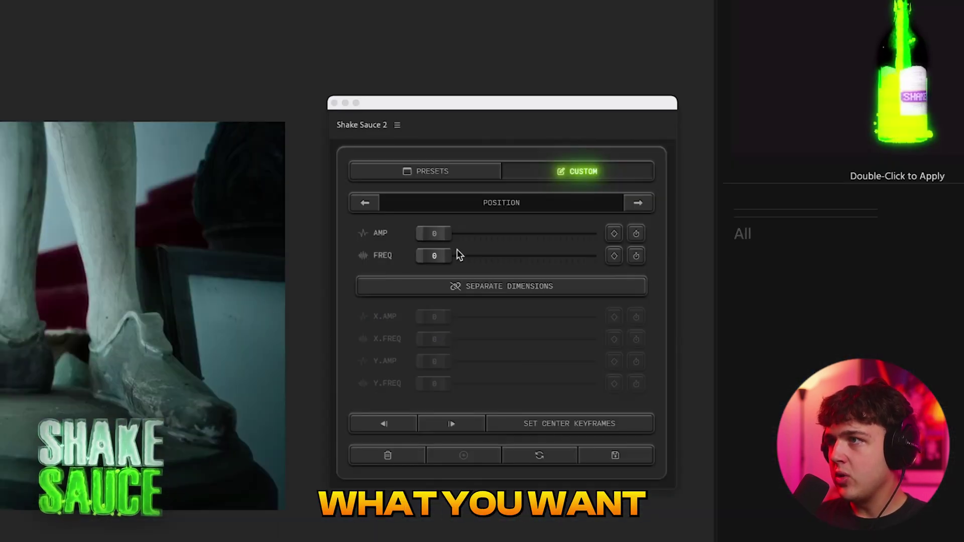
left_click(614, 233)
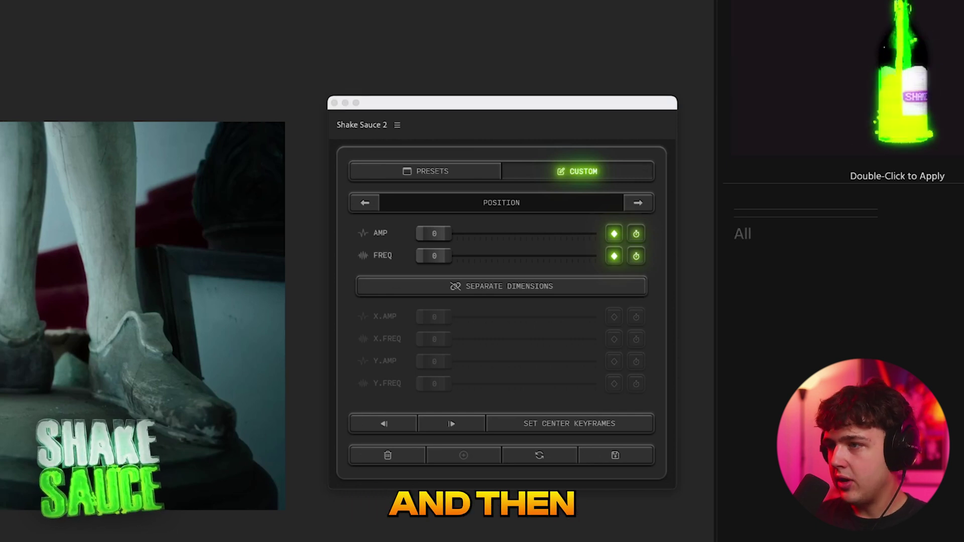
Keyframe the position amplitude and frequency up at the 0:00:08:07 cut and back to 0 after it, then preview the shake
left_click_drag(433, 234, 439, 255)
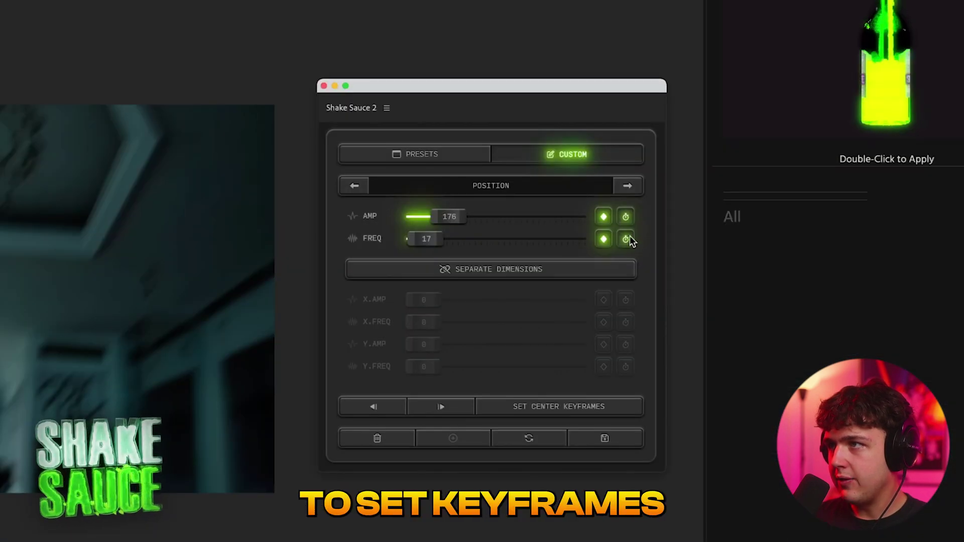
left_click_drag(426, 239, 388, 244)
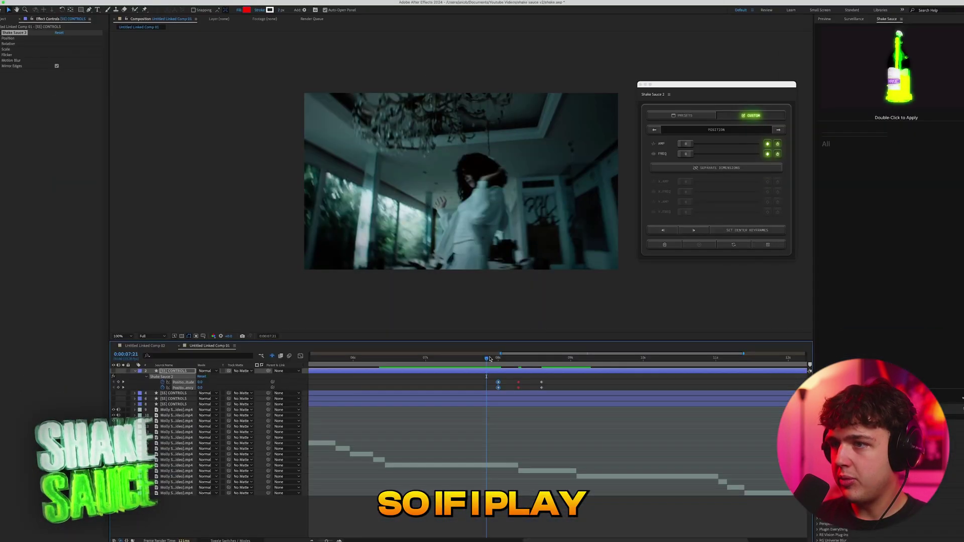
key("space")
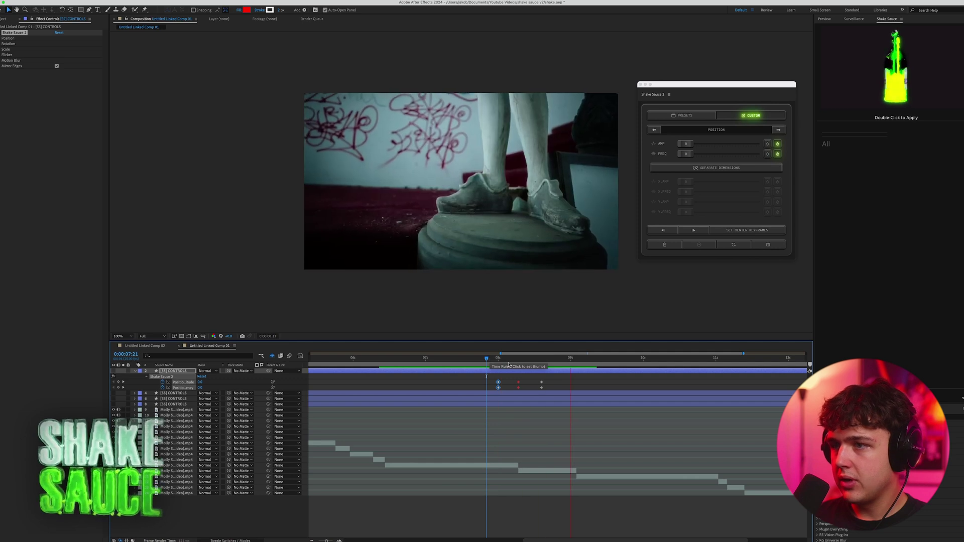
Set starting keyframes for rotation and scale amplitude and frequency at 0, and for scale at 100
mouse_move(509, 361)
left_mouse_down()
mouse_move(495, 361)
mouse_move(520, 364)
left_mouse_up()
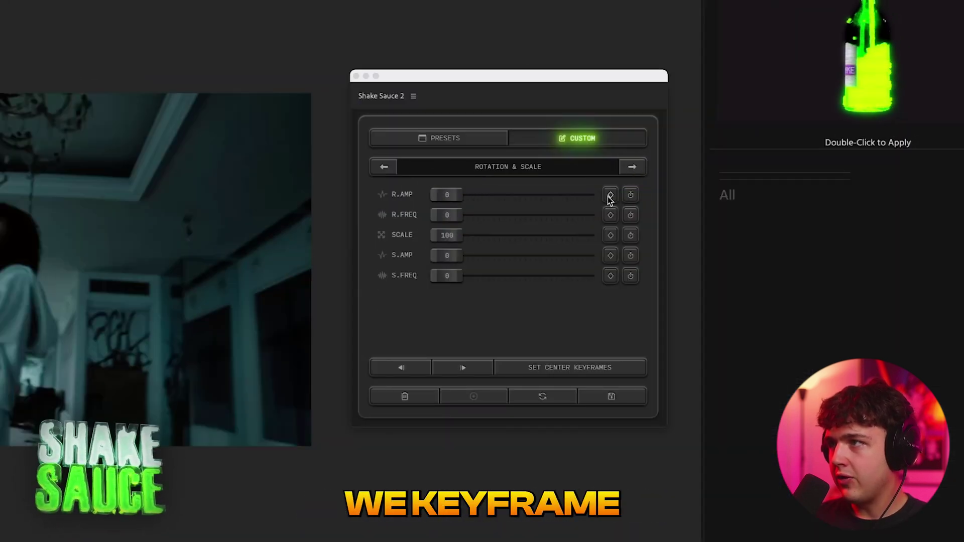
left_click(610, 195)
left_click(611, 215)
left_click(610, 256)
left_click(611, 275)
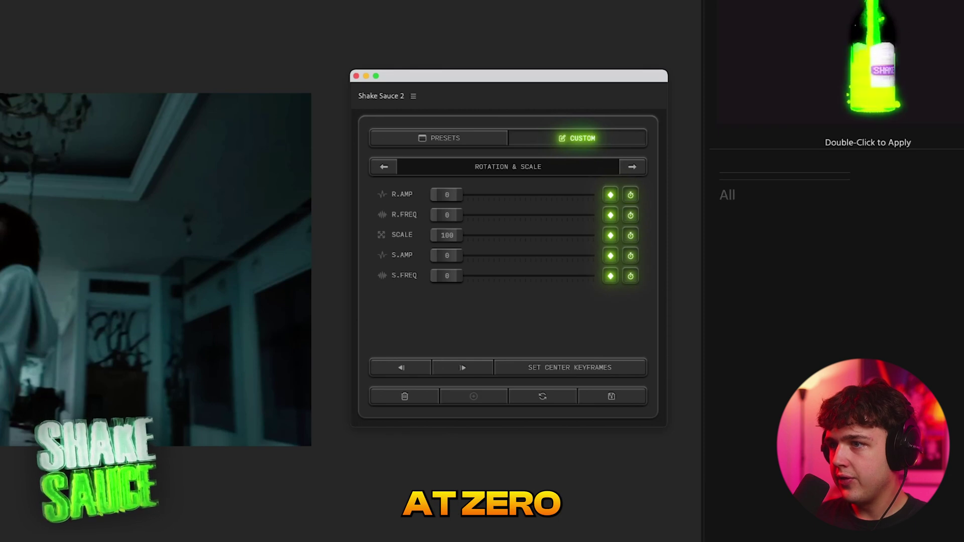
Keyframe all five rotation and scale properties at the 0:00:08:07 cut and raise the rotation and scale amplitude and frequency there
key("k")
left_click(611, 195)
left_click(611, 215)
left_click(611, 235)
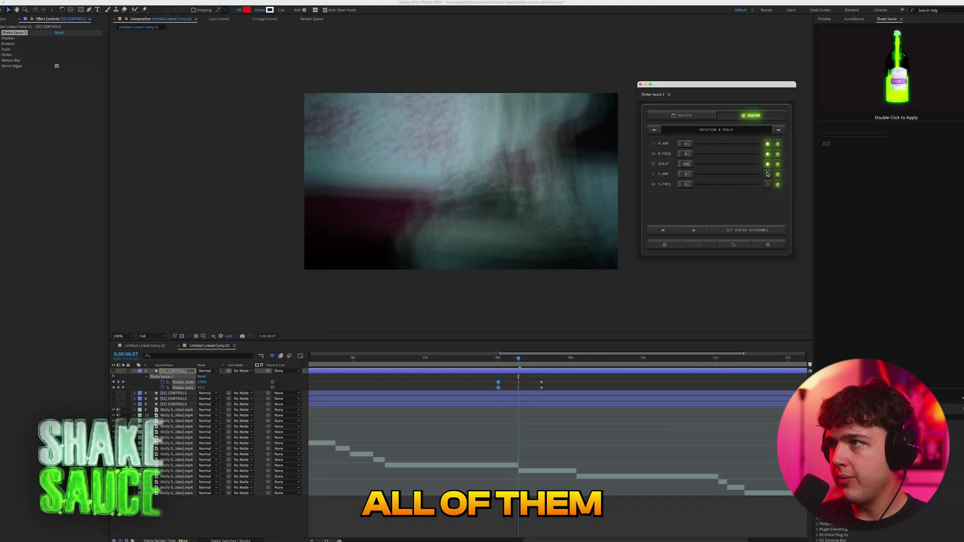
left_click(767, 173)
left_click(767, 184)
left_click_drag(686, 144, 690, 184)
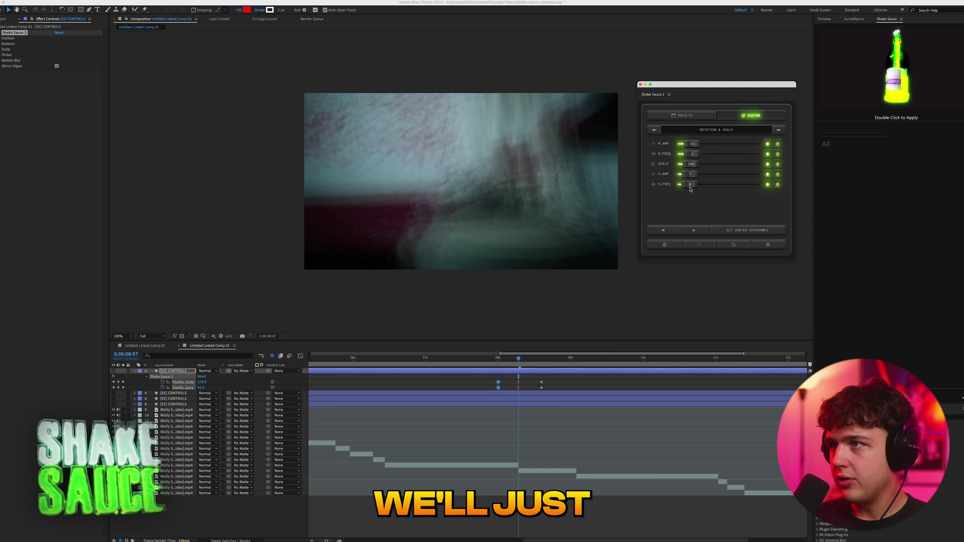
Preview the custom shake from just before the cut and return the playhead to the cut at 0:00:08:07
left_click(490, 364)
key("space")
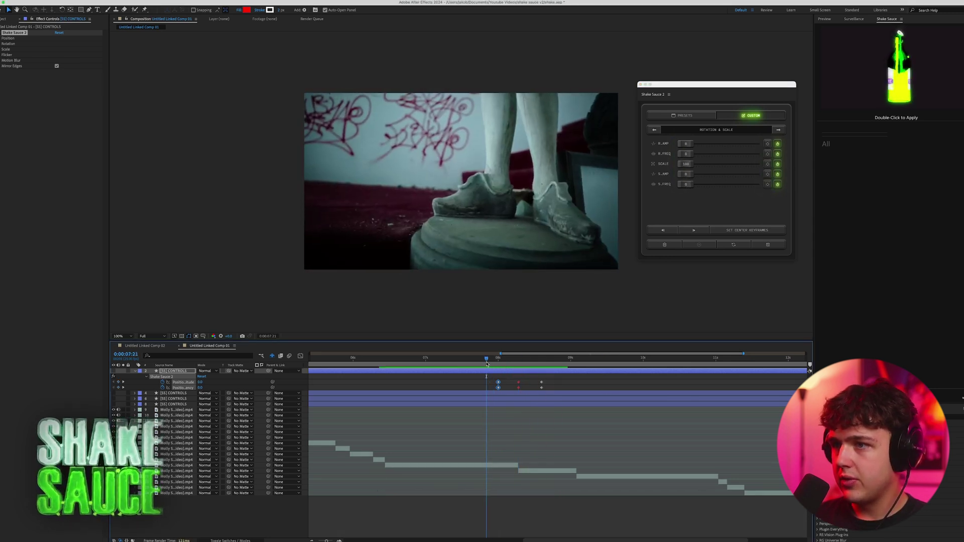
left_click(518, 365)
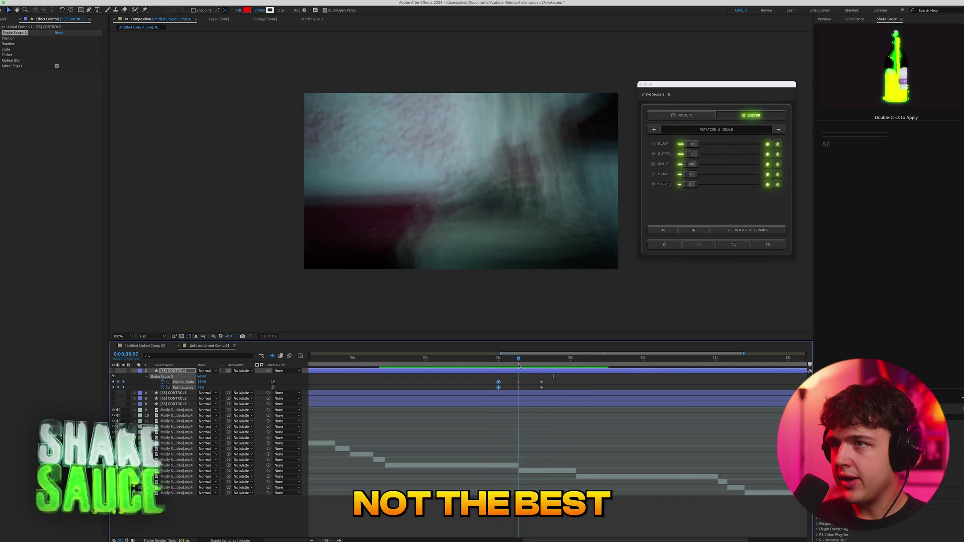
Keep the unsaved custom shake open, set its position amplitude to 81 and frequency to 36 at the cut, and preview it
left_click(698, 117)
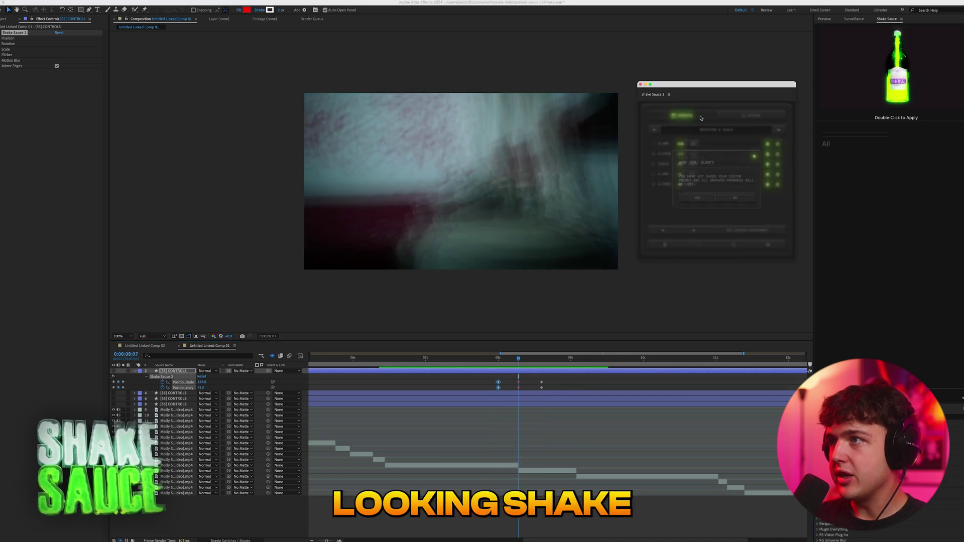
left_click(733, 194)
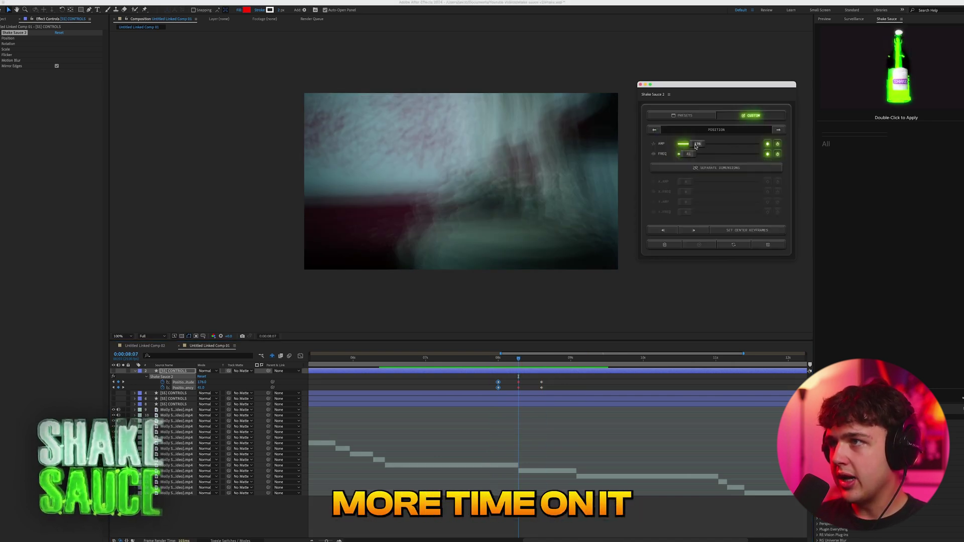
left_click(496, 363)
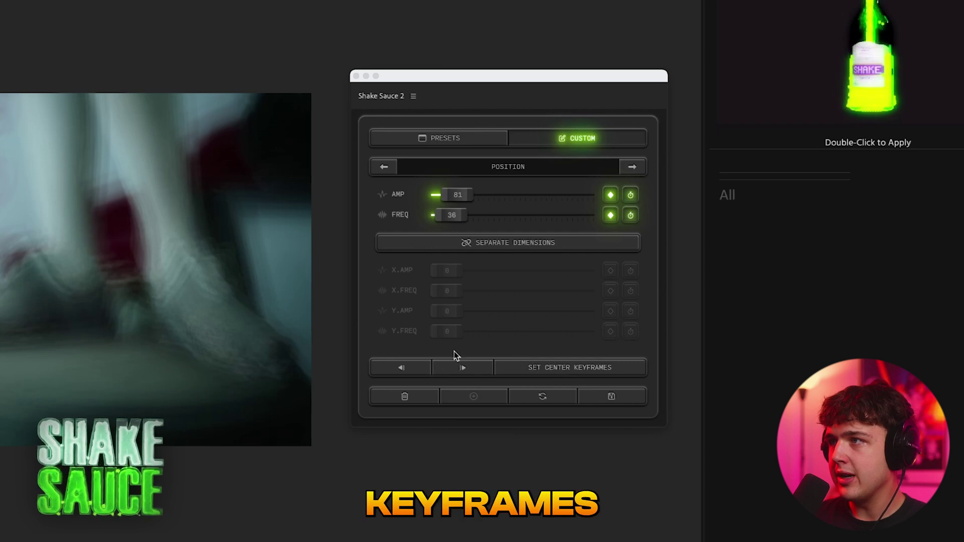
Convert the position, rotation and scale keyframes at the cut to Easy Ease in the custom shake
left_click(610, 197, "alt")
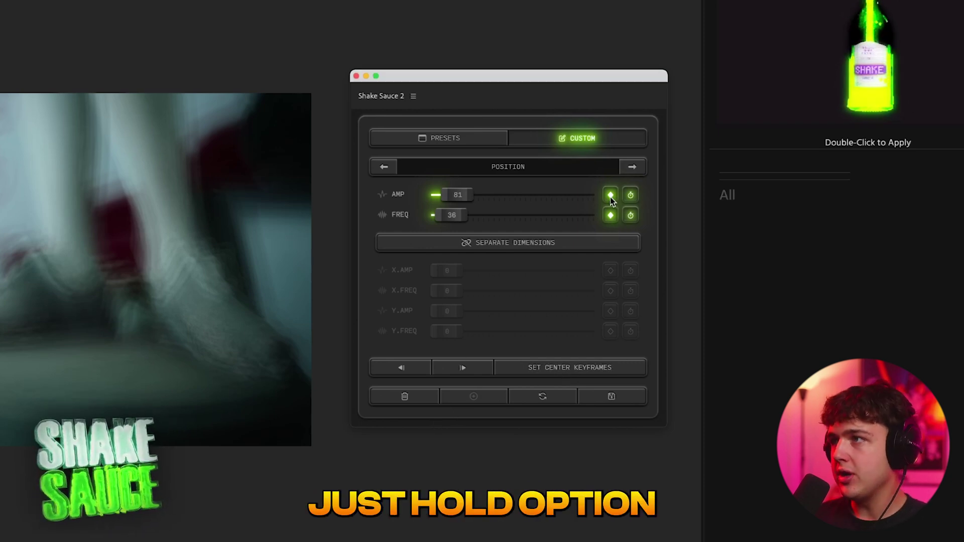
left_click(632, 167)
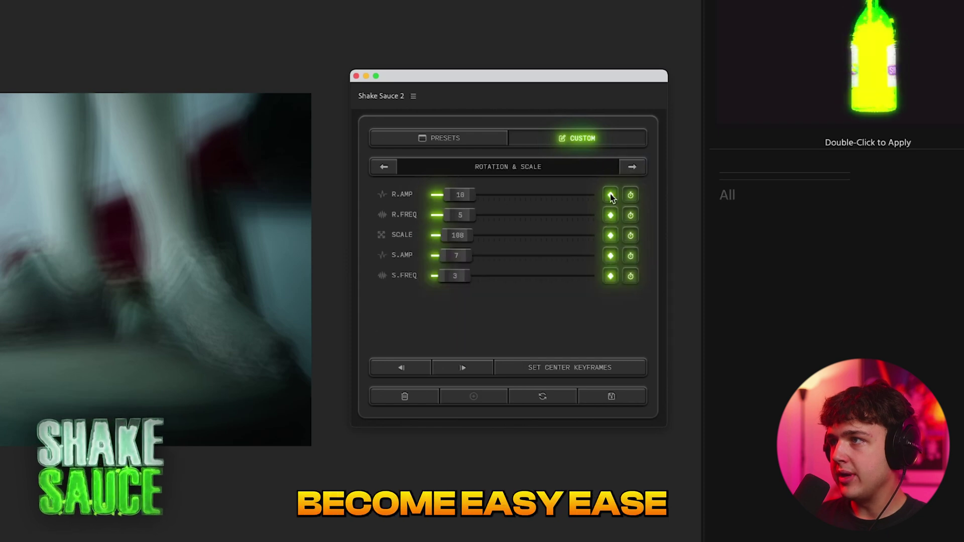
left_click(610, 215, "alt")
left_click(609, 235, "alt")
left_click(609, 276, "alt")
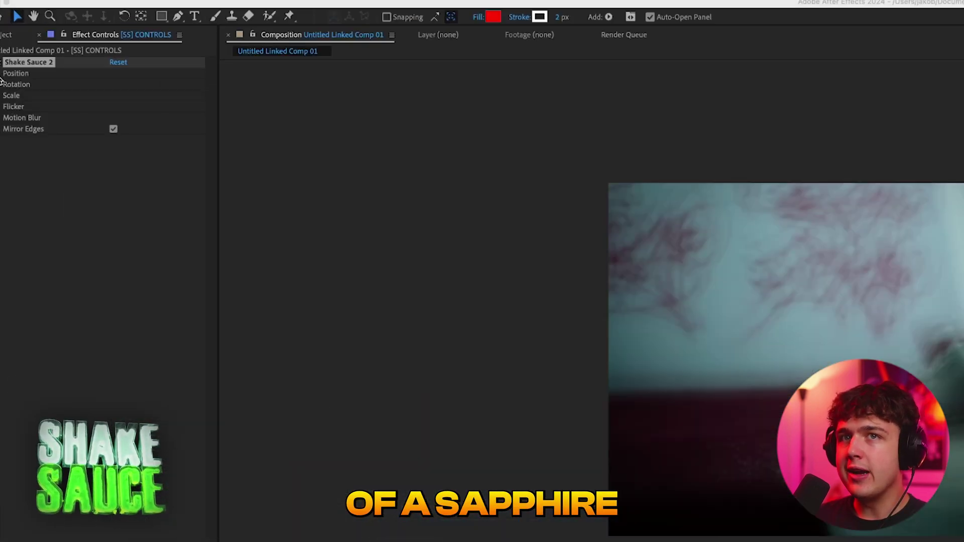
Expand the Position, Rotation, Scale, Flicker and Motion Blur groups of the Shake Sauce 2 effect to examine their parameters
left_click(1, 38)
left_click(4, 119)
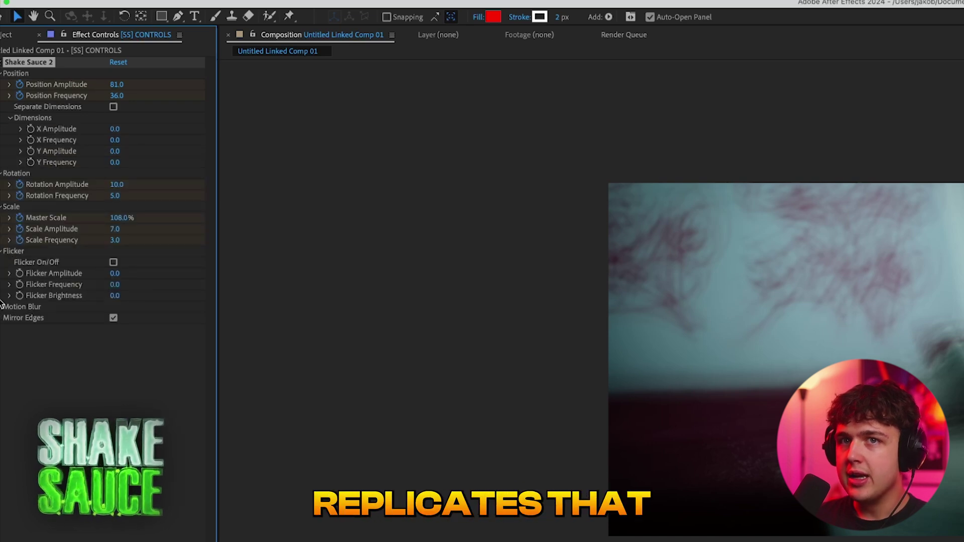
left_click(2, 308)
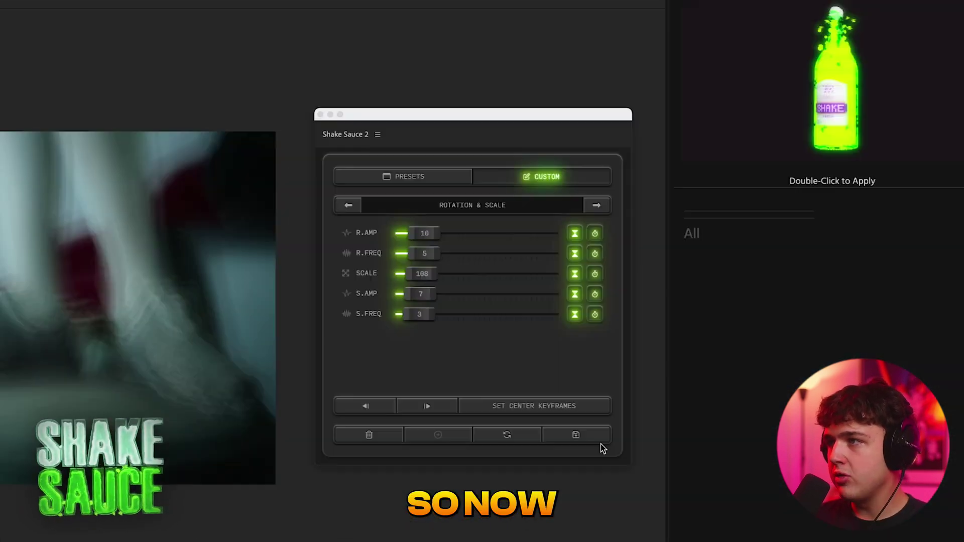
Save the custom shake as a preset named TINY TAPES SHAKE
left_click(587, 437)
left_click(480, 338)
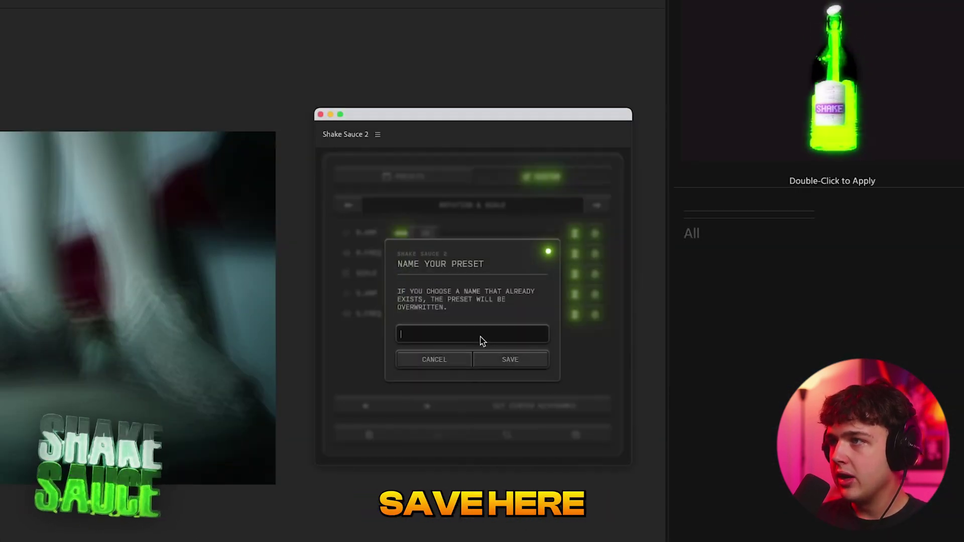
type("TINY TAPES SHAKE")
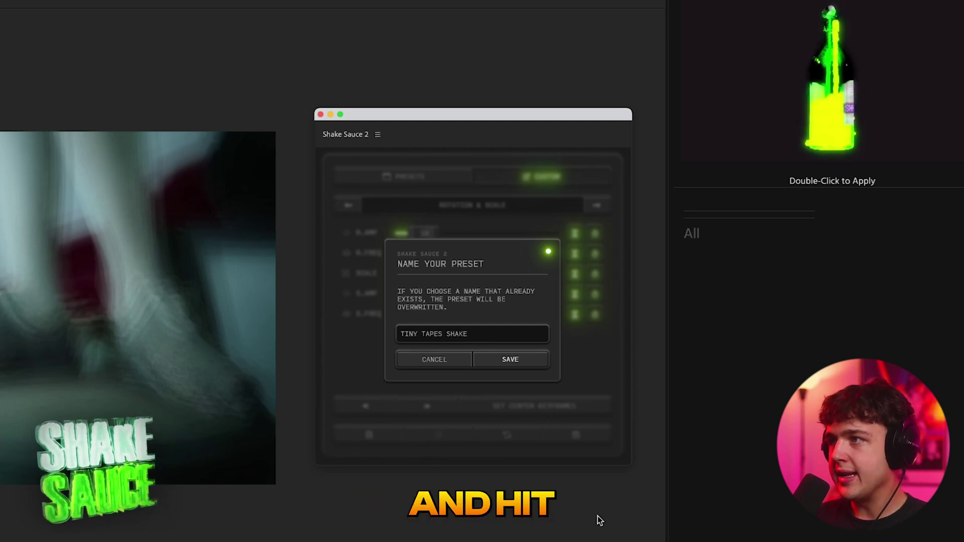
key("Return")
Filter the keyframed presets to custom ones and select the TINY TAPES SHAKE preset
left_click(422, 178)
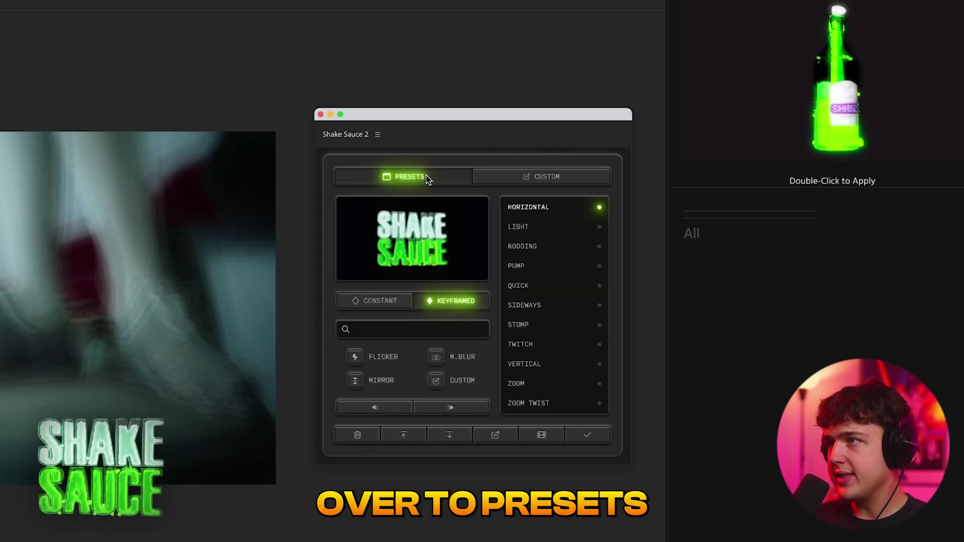
left_click(436, 380)
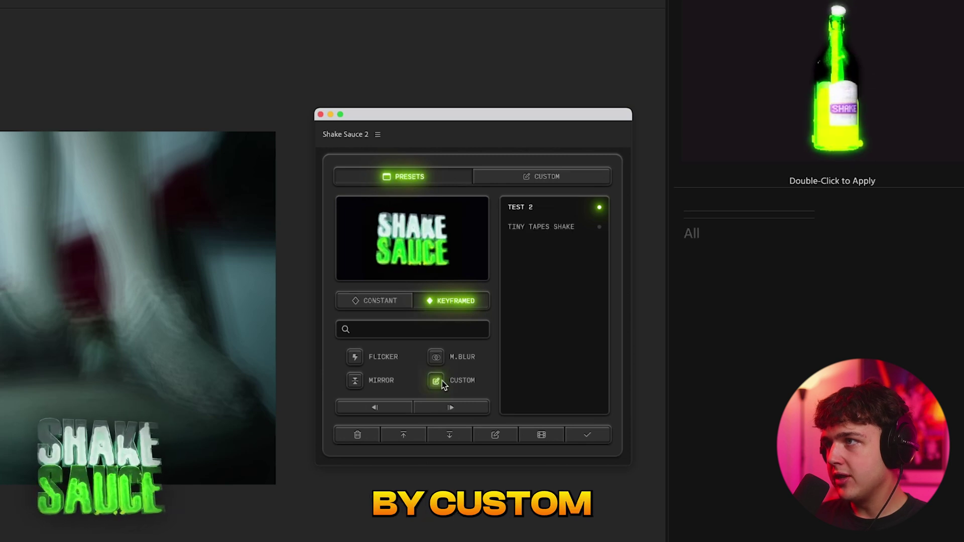
left_click(556, 227)
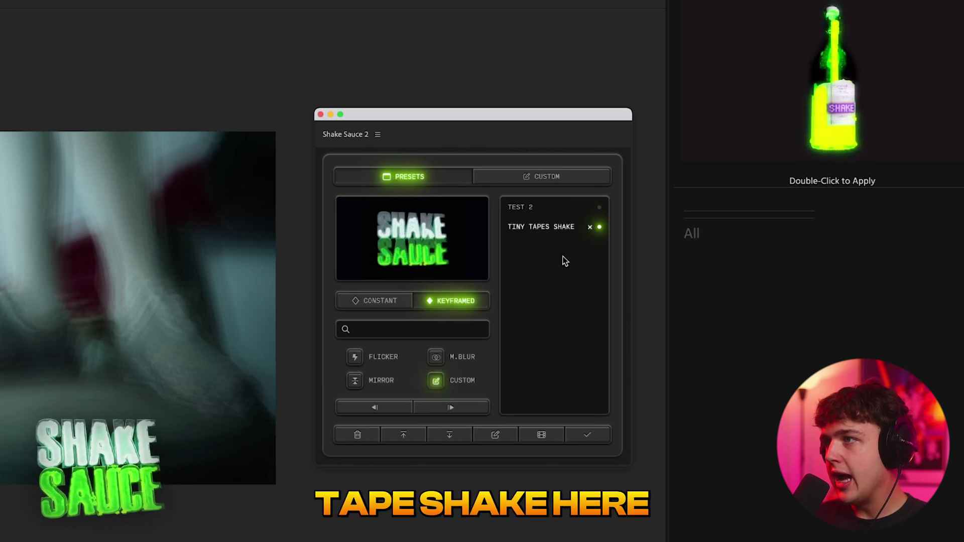
Open the folder selection for exporting the TINY TAPES SHAKE preset, dismiss it, and open the file selection for importing a .shake preset
left_click(450, 436)
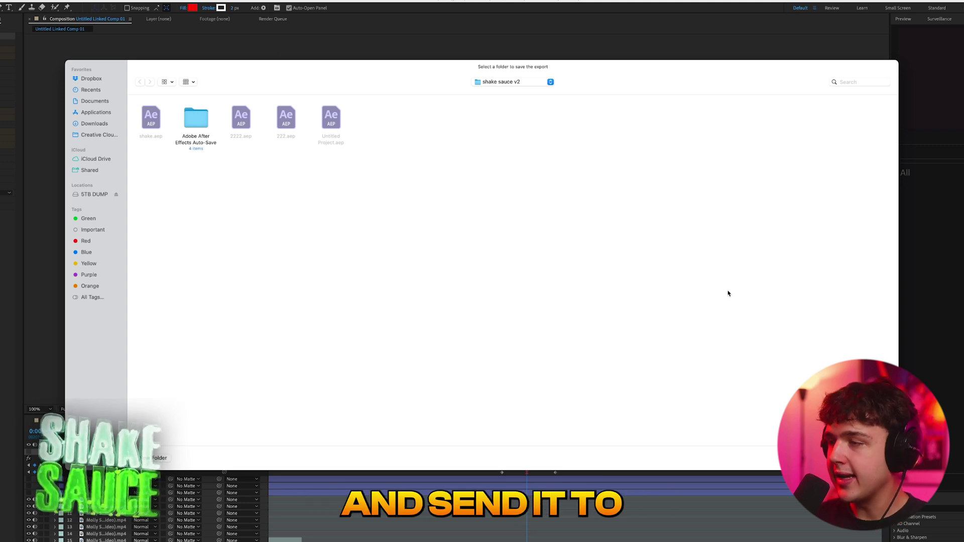
key("Escape")
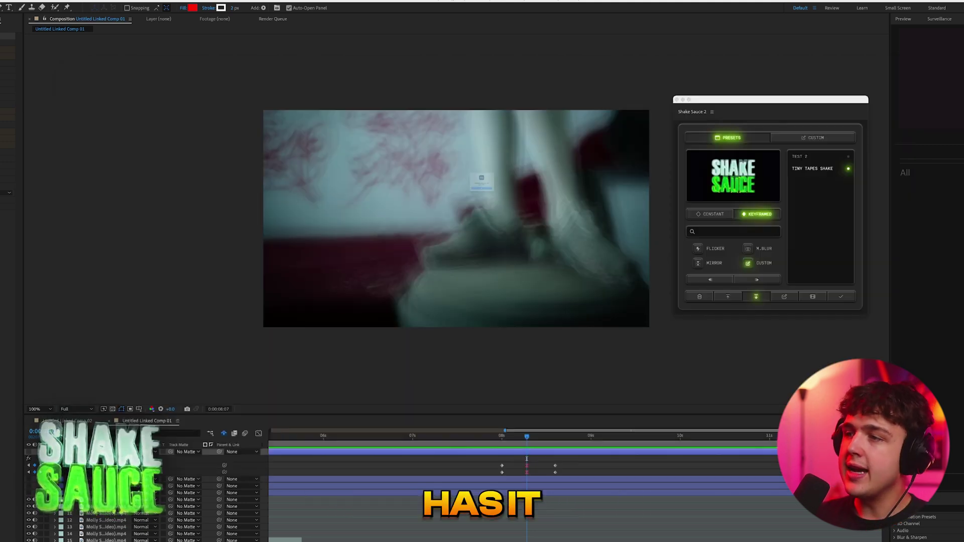
left_click(493, 213)
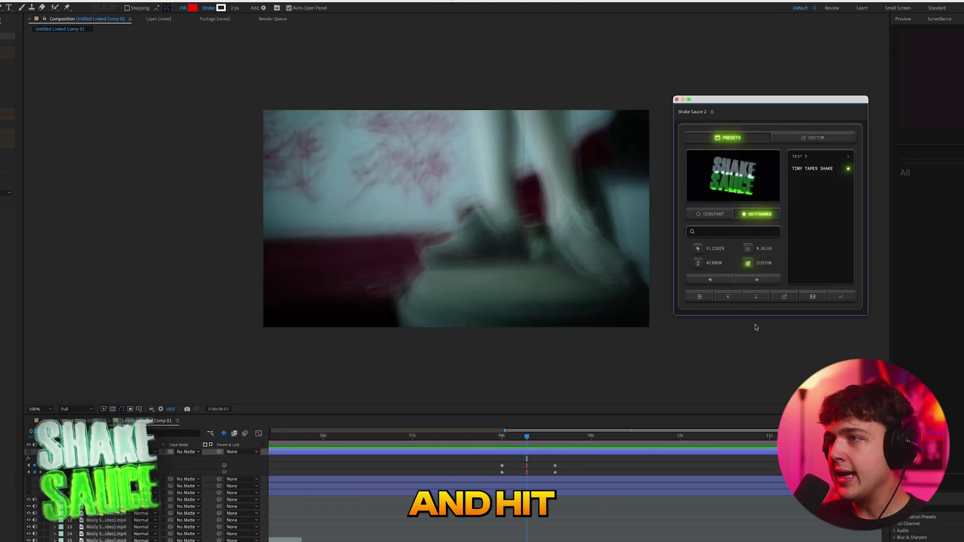
left_click(727, 296)
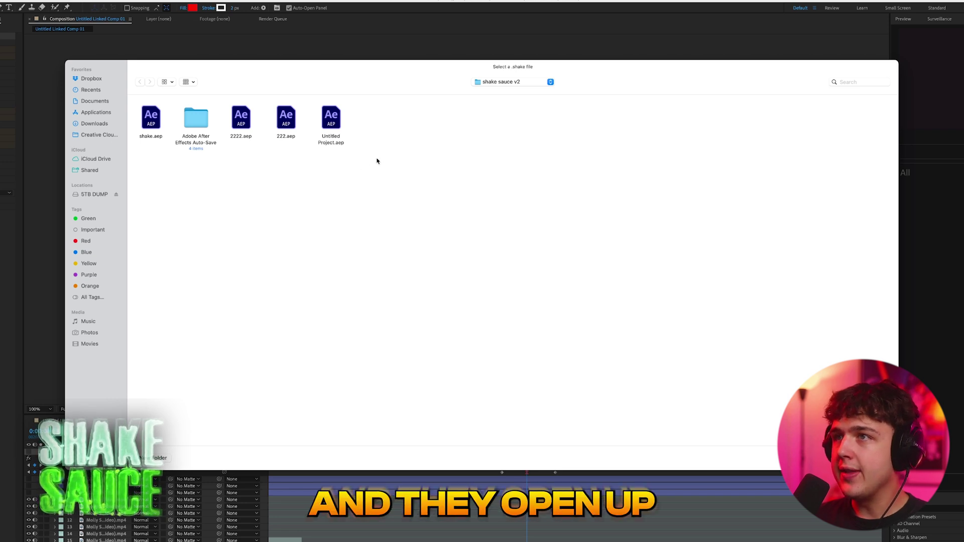